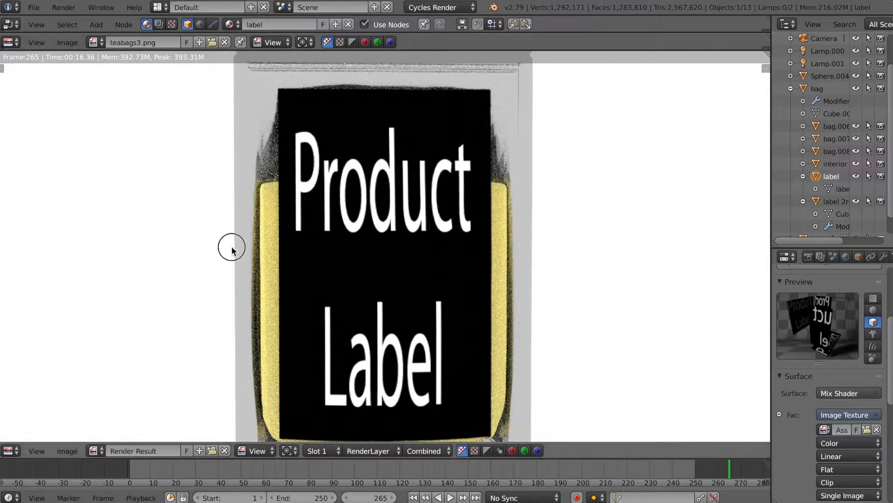
# - Set both the render and preview samples to 200 in the render sampling settings
pyautogui.click(286, 142)
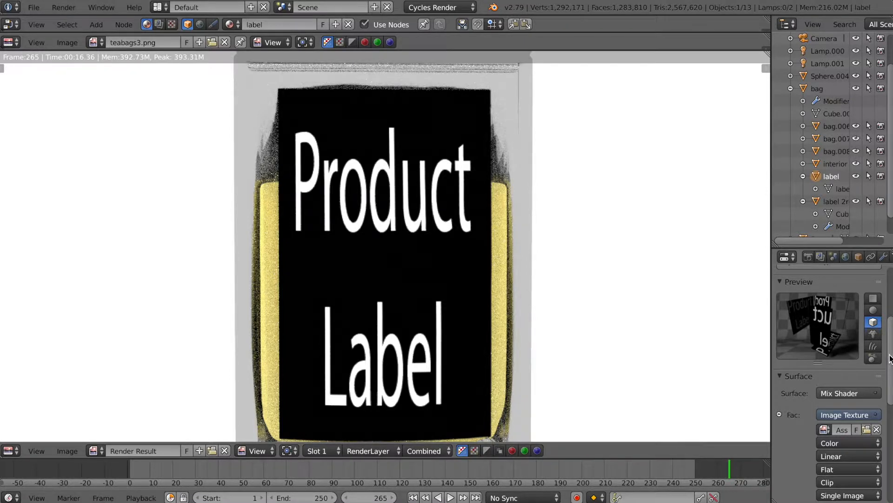
pyautogui.scroll(5, 890, 358)
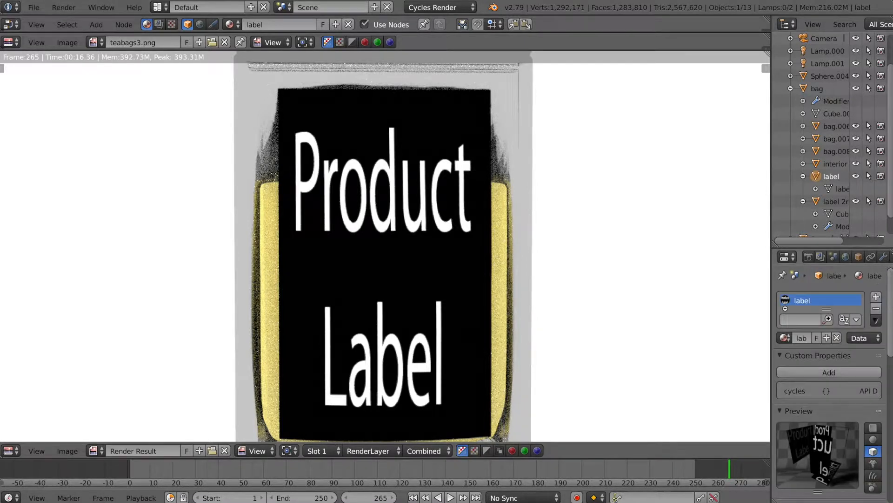
pyautogui.click(810, 257)
pyautogui.scroll(-10, 889, 326)
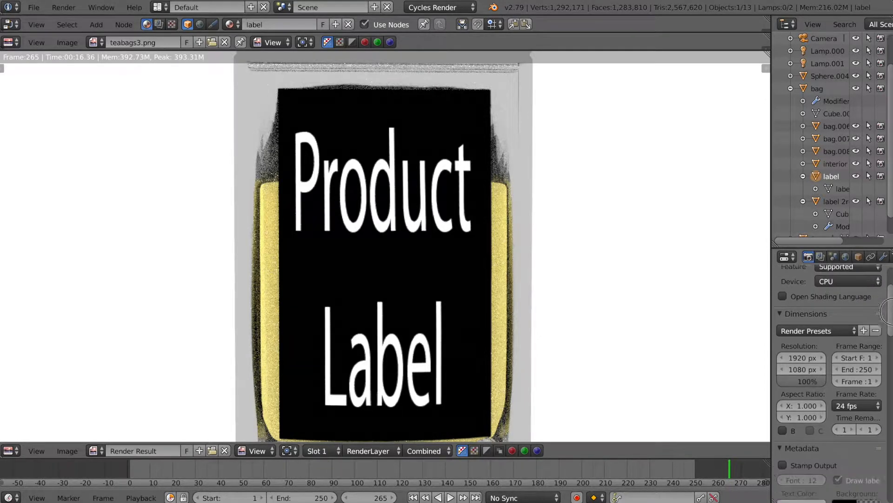
pyautogui.scroll(-8, 890, 362)
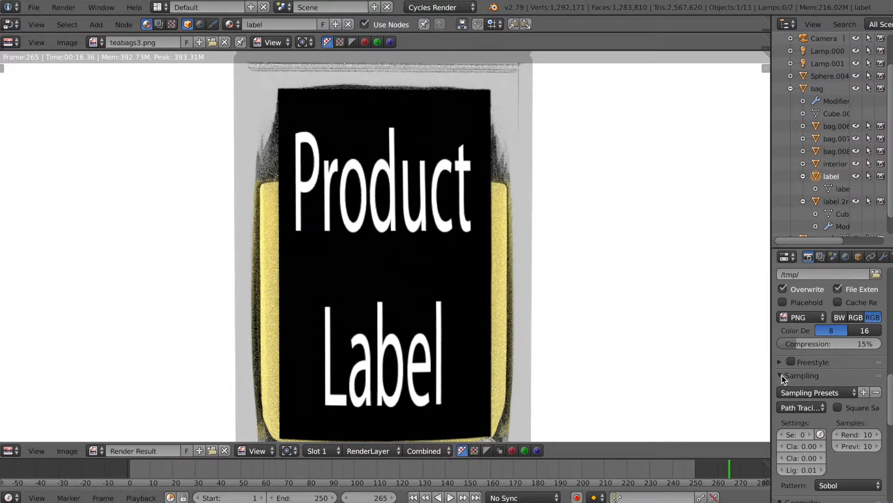
pyautogui.click(781, 376)
pyautogui.click(781, 376)
pyautogui.scroll(-5, 872, 353)
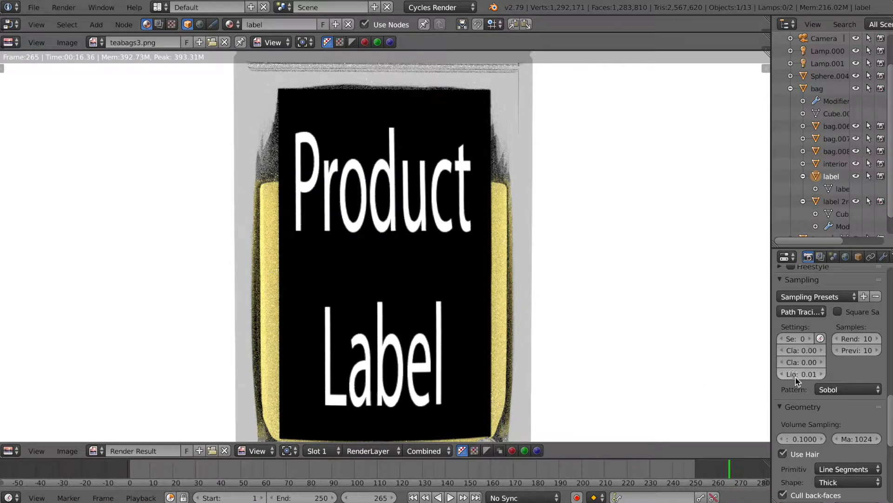
pyautogui.click(868, 339)
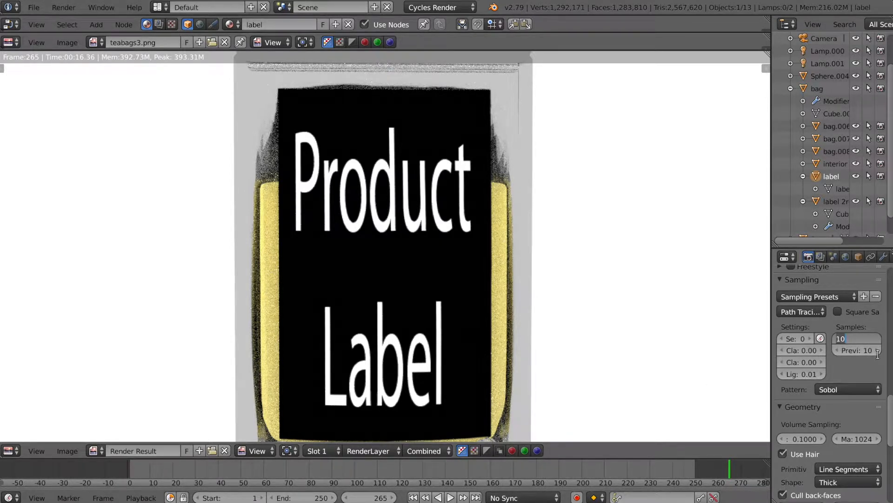
pyautogui.write('200')
pyautogui.press('Return')
pyautogui.click(865, 352)
pyautogui.write('200')
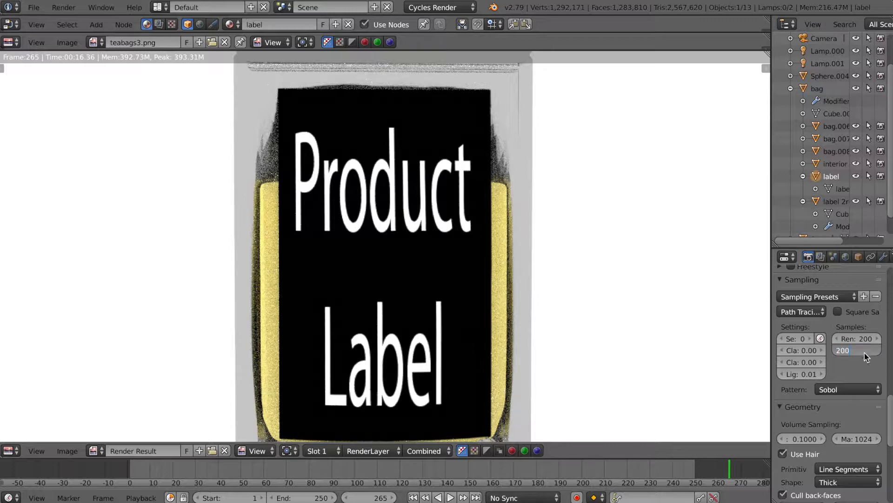
pyautogui.press('Return')
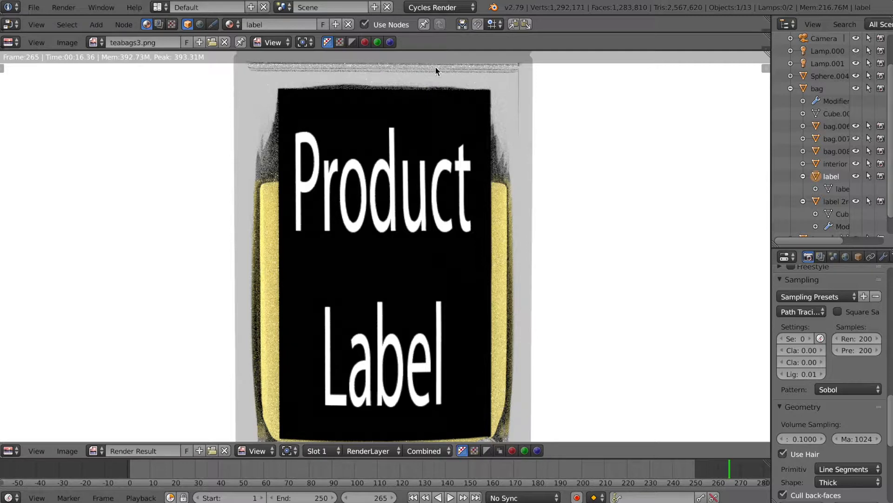
# - Switch the render result area to a 3D View displaying the bag with Rendered shading
pyautogui.click(15, 449)
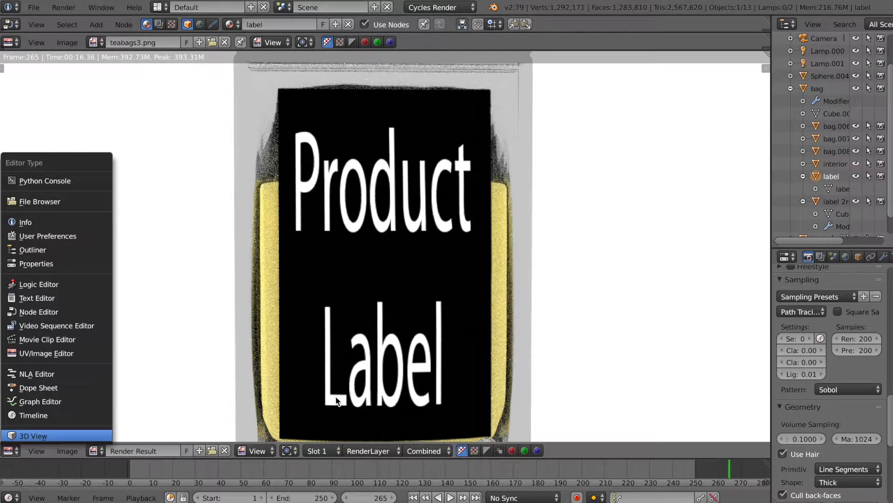
pyautogui.press('Return')
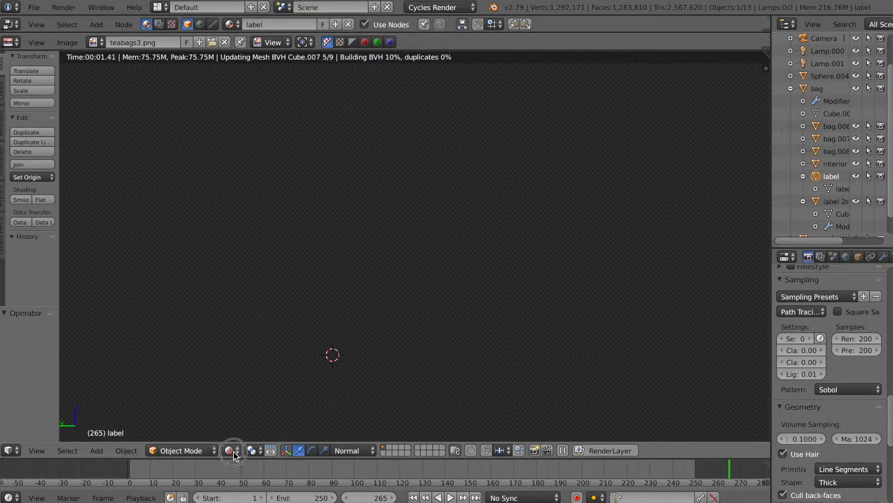
pyautogui.click(233, 452)
pyautogui.click(253, 369)
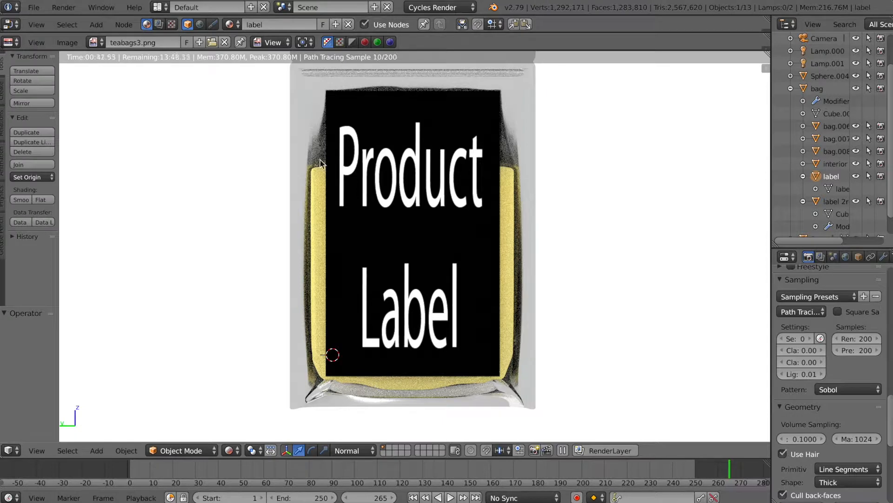
pyautogui.click(333, 70)
pyautogui.click(326, 74)
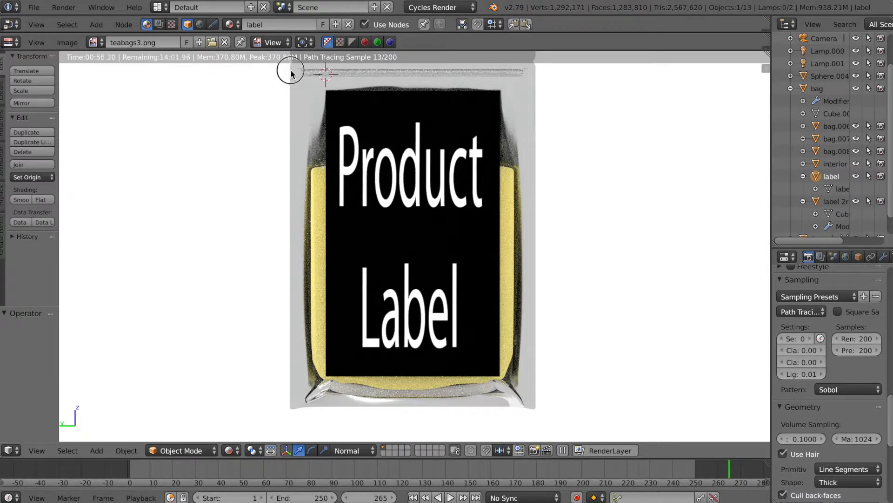
pyautogui.click(482, 394)
pyautogui.click(286, 366)
# - Change the 3D viewport to Solid shading and show the bag, camera and lamps from the top
pyautogui.click(238, 451)
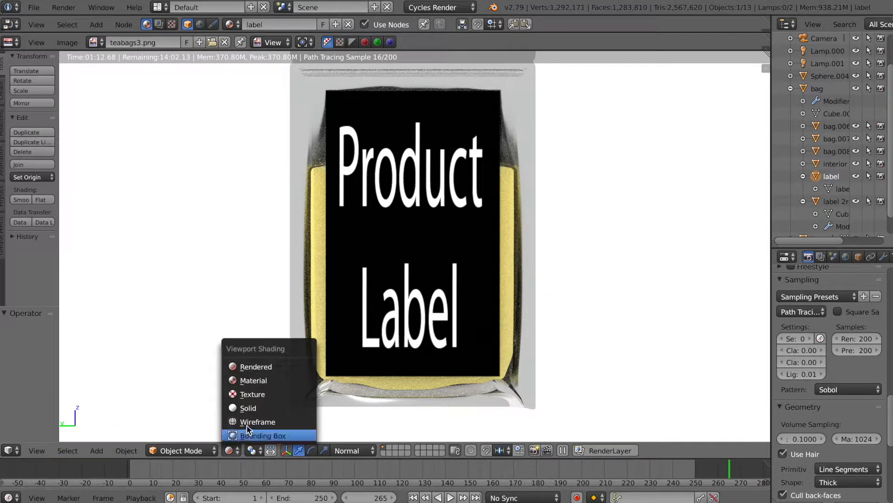
pyautogui.click(246, 407)
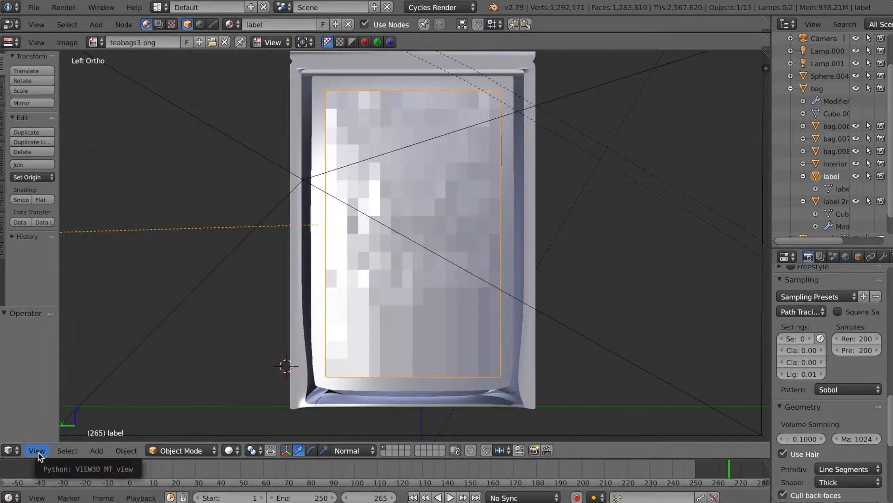
pyautogui.click(37, 451)
pyautogui.click(46, 393)
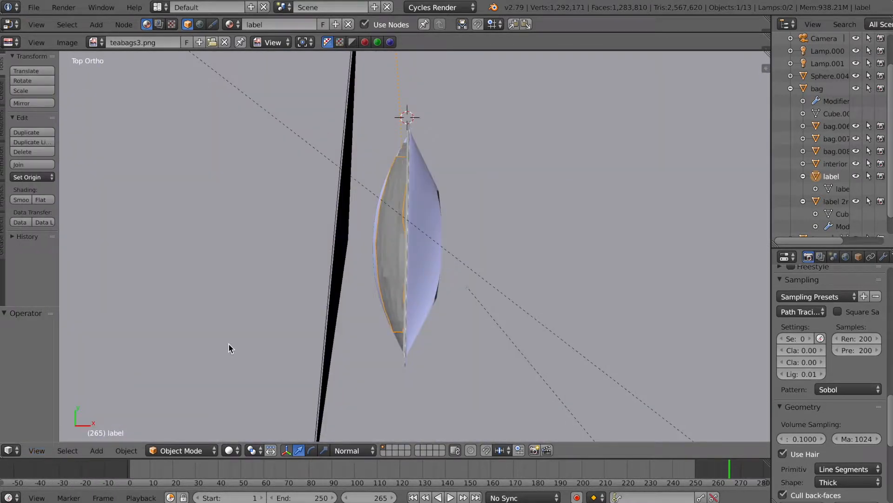
pyautogui.scroll(-5, 353, 262)
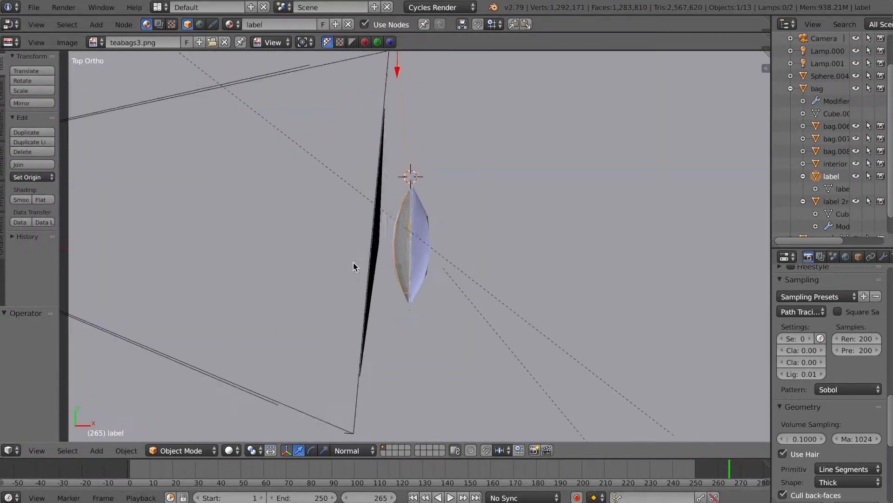
pyautogui.scroll(-2, 353, 264)
pyautogui.scroll(1, 354, 266)
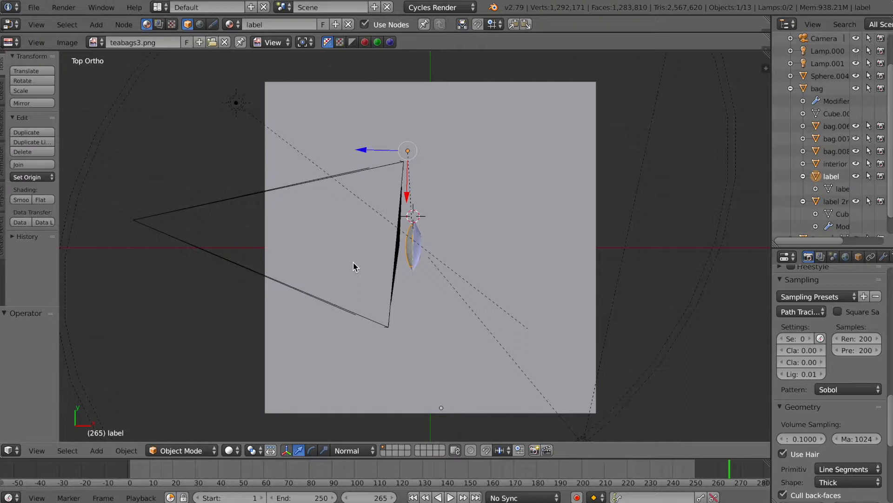
# - Try moving Lamp.000 and rotating it about 20.7° in the top view, and undo both changes
pyautogui.rightClick(235, 102)
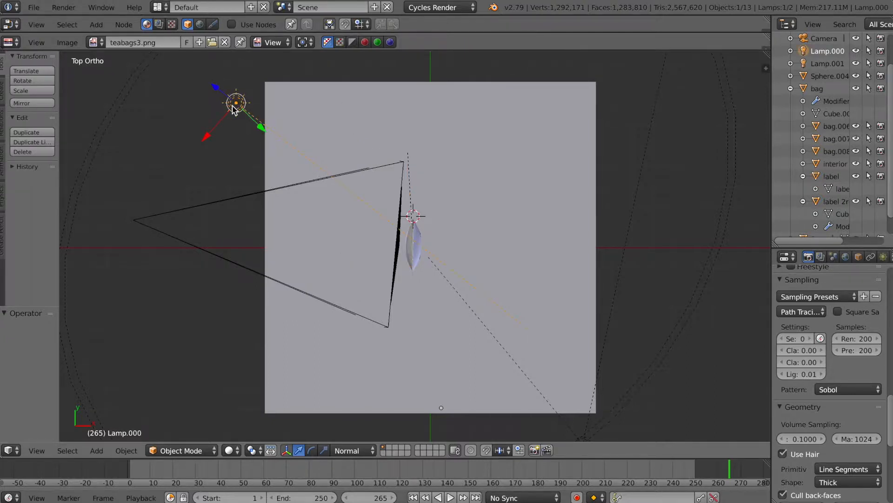
pyautogui.click(239, 100)
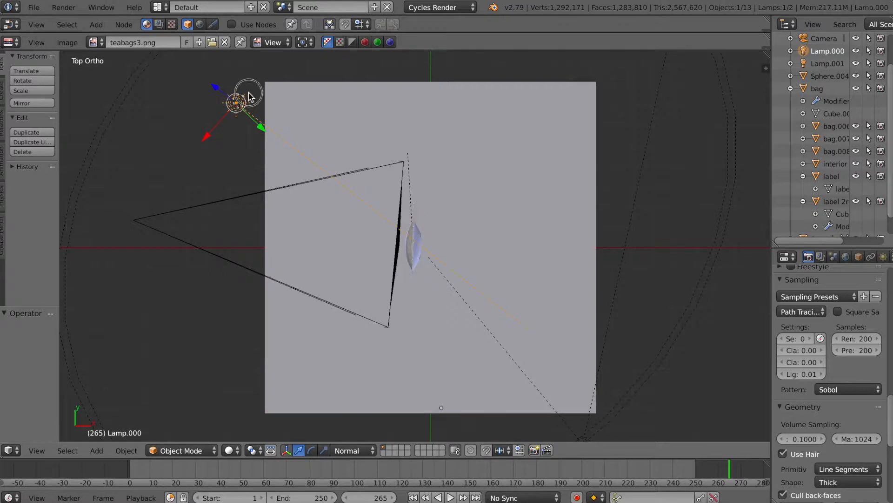
pyautogui.press('g')
pyautogui.click(289, 62)
pyautogui.press('r')
pyautogui.click(174, 275)
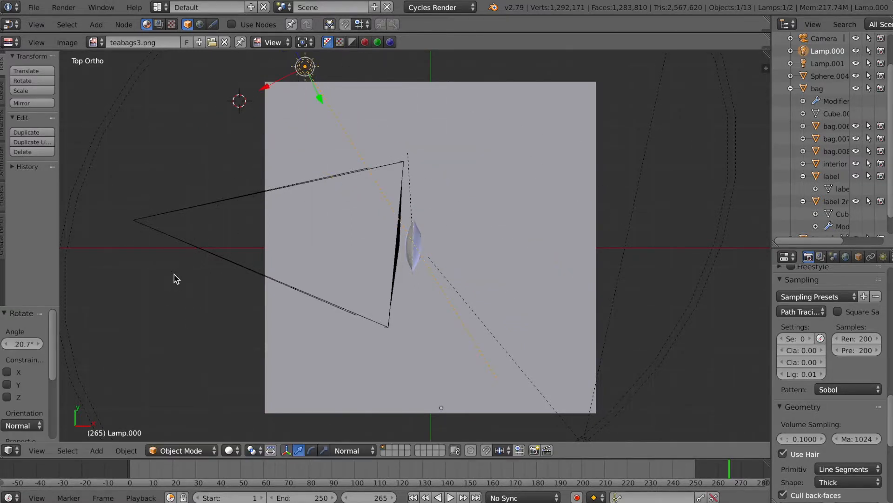
pyautogui.hotkey('ctrl', 'z')
pyautogui.hotkey('ctrl', 'z')
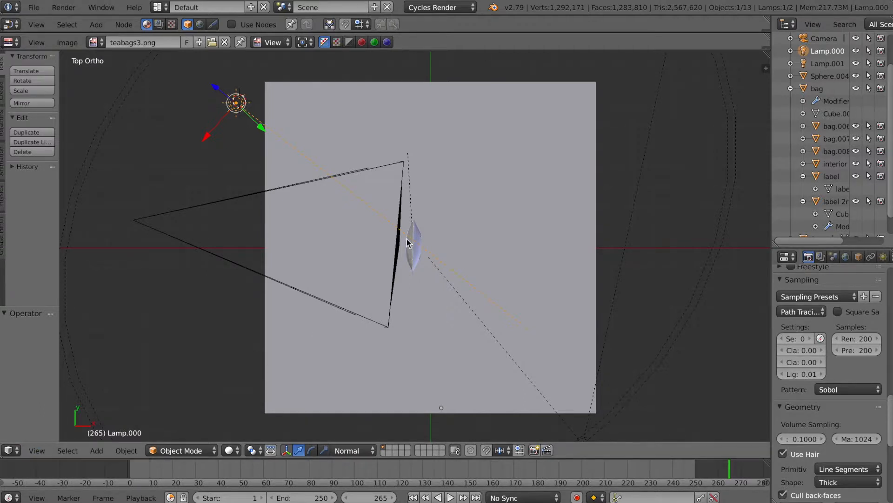
# - Show the scene from the left and step through the bag and its child objects, ending with "label 2real one" selected
pyautogui.click(231, 450)
pyautogui.click(39, 450)
pyautogui.click(57, 332)
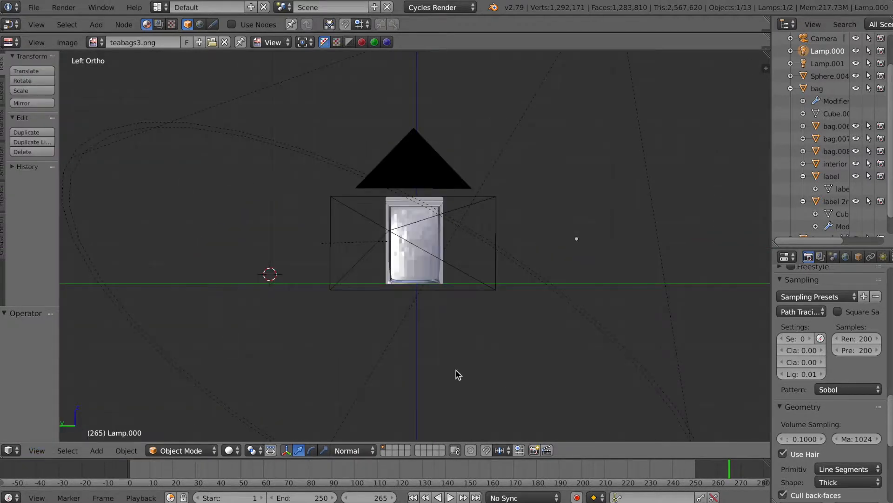
pyautogui.scroll(3, 868, 47)
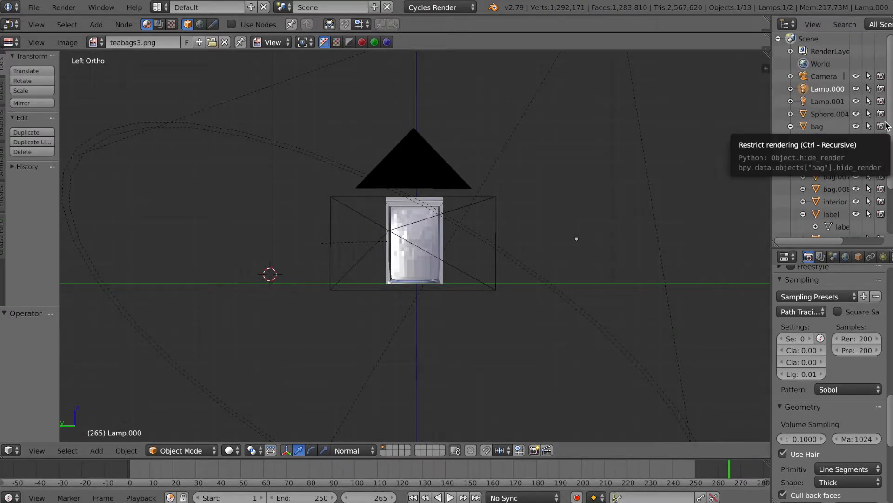
pyautogui.click(805, 128)
pyautogui.click(817, 165)
pyautogui.click(819, 177)
pyautogui.click(819, 190)
pyautogui.click(827, 215)
pyautogui.scroll(-2, 875, 182)
pyautogui.click(834, 194)
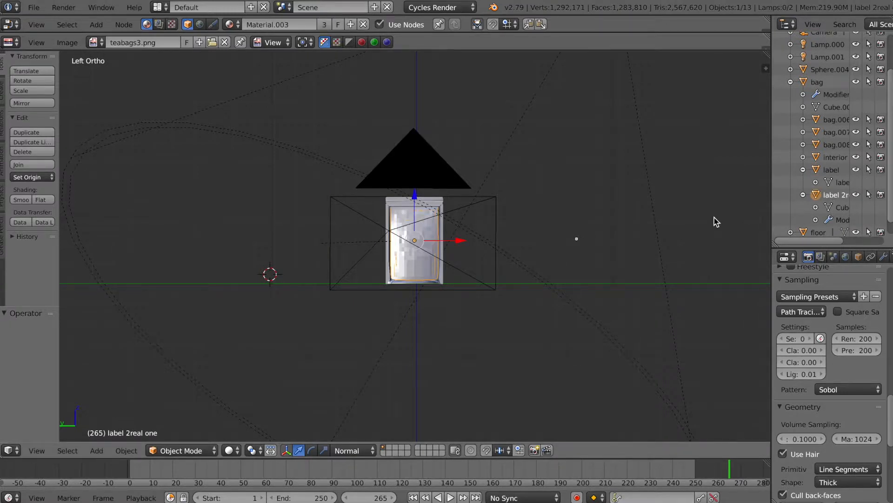
# - Enter Edit Mode on "label 2real one" with all its geometry selected and show its Glass BSDF material settings
pyautogui.press('Tab')
pyautogui.press('a')
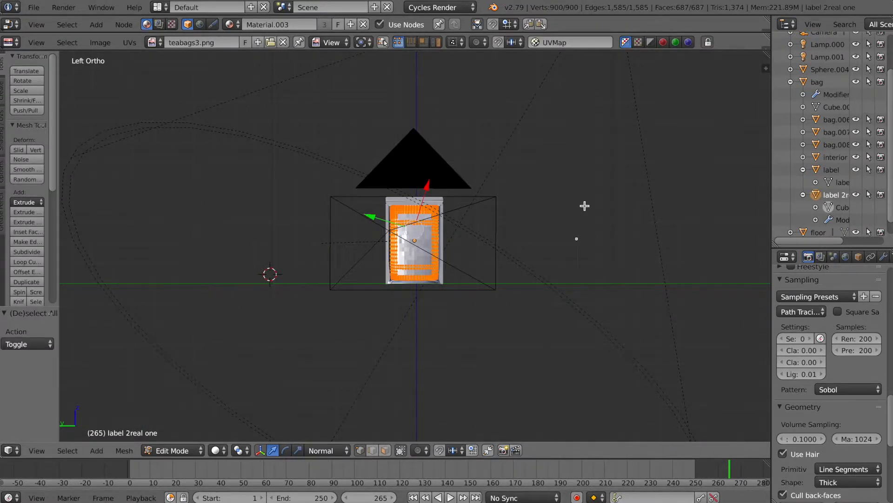
pyautogui.press('p')
pyautogui.scroll(-3, 848, 275)
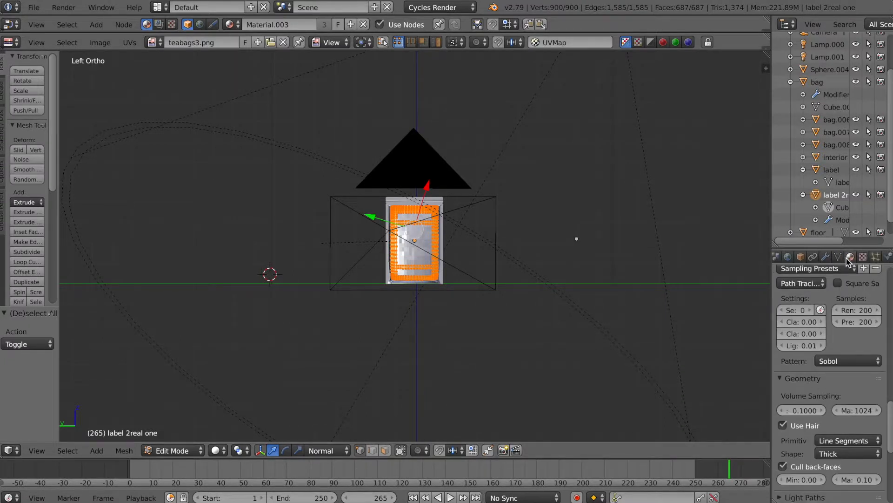
pyautogui.click(851, 258)
pyautogui.moveTo(891, 308); pyautogui.dragTo(889, 384)
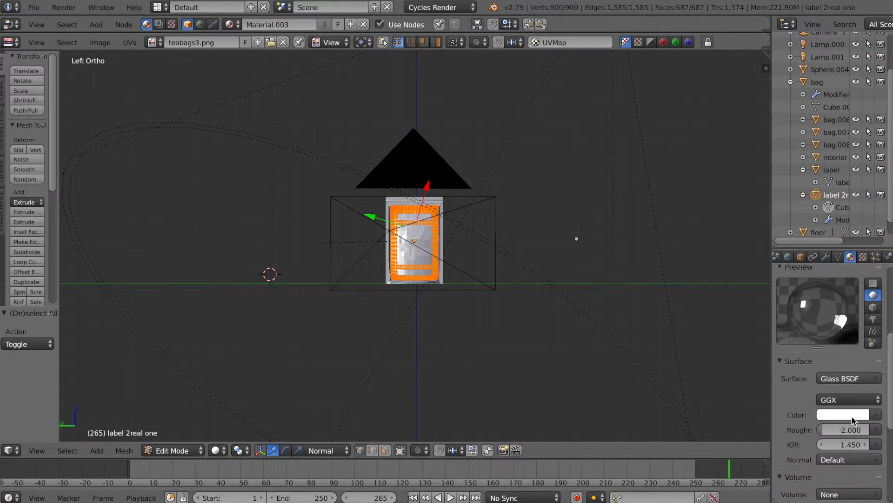
# - Switch the viewport to Rendered shading and frame the bag in close-up
pyautogui.click(200, 451)
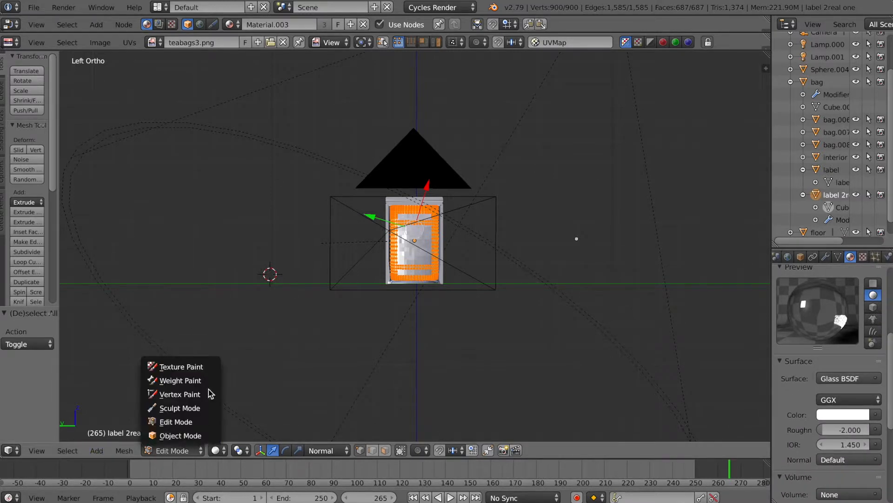
pyautogui.click(223, 452)
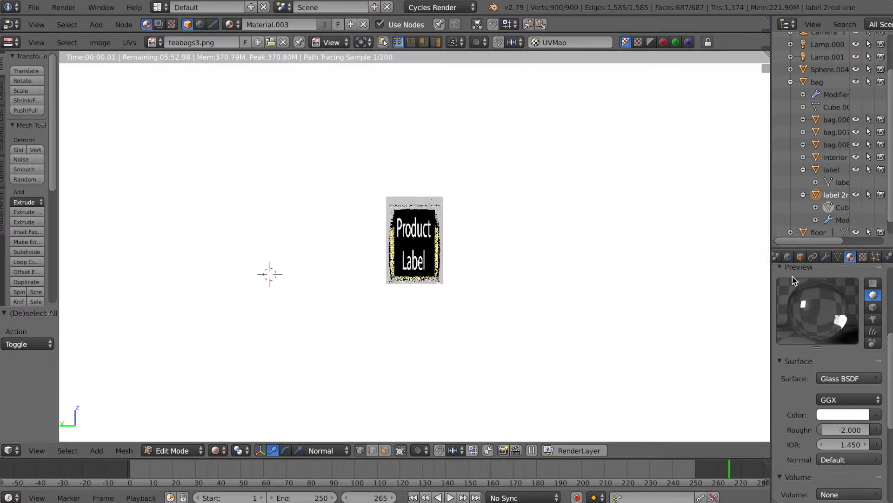
pyautogui.scroll(3, 564, 267)
pyautogui.scroll(4, 564, 267)
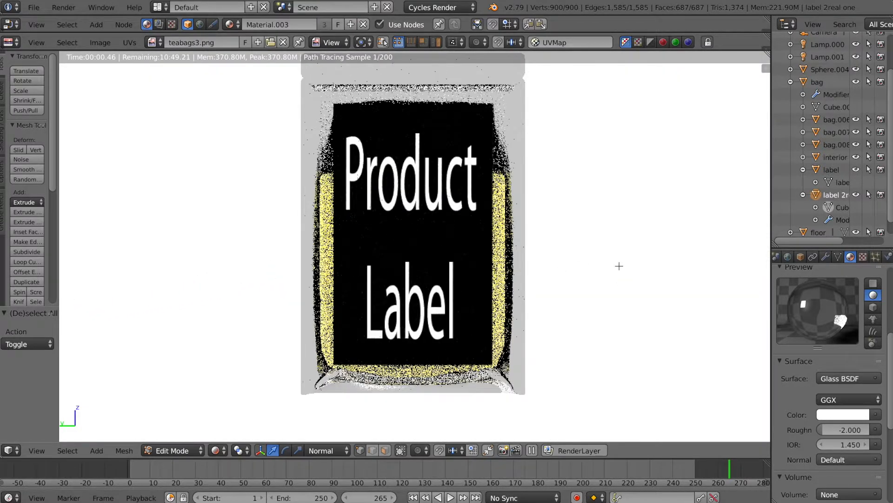
# - Try darkening the Glass BSDF colour to 0.680 for R, G and B, and brighten it back to white
pyautogui.click(864, 419)
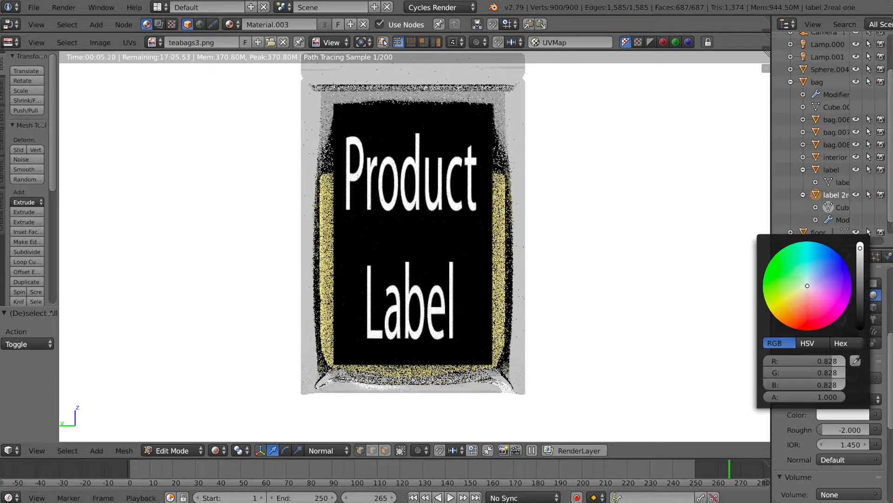
pyautogui.moveTo(861, 248); pyautogui.dragTo(861, 255)
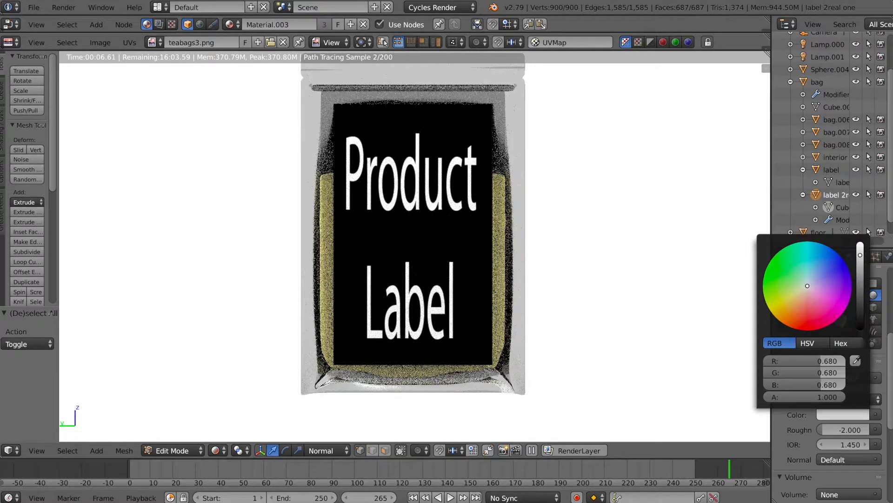
pyautogui.moveTo(861, 255); pyautogui.dragTo(866, 229)
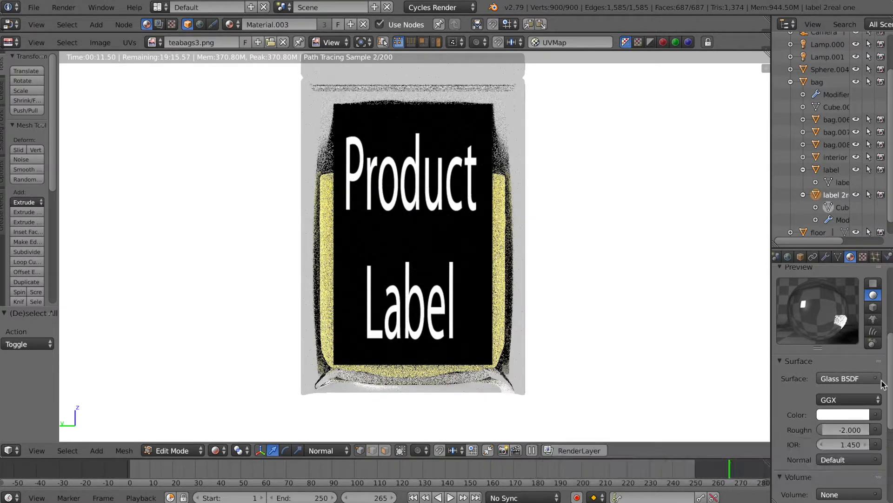
pyautogui.moveTo(889, 386); pyautogui.dragTo(886, 433)
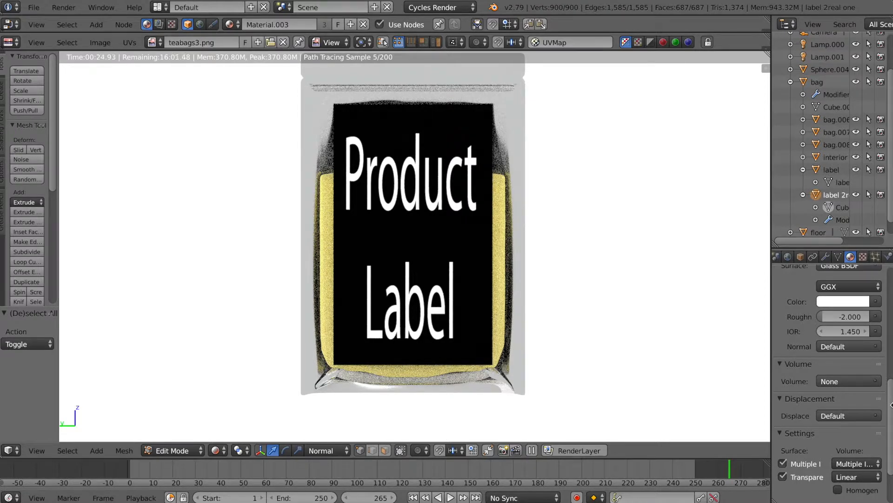
pyautogui.moveTo(888, 401); pyautogui.dragTo(887, 277)
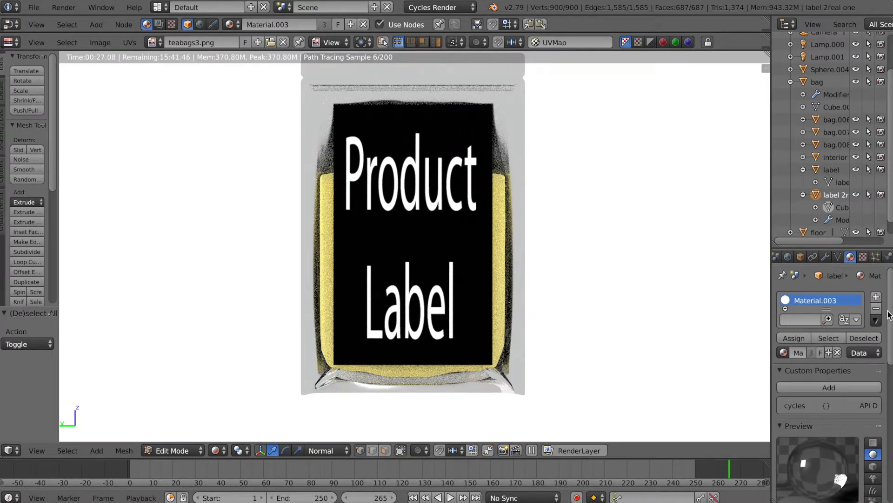
# - Show the World's surface and ambient occlusion settings, and look through the render sampling, geometry, film and performance settings
pyautogui.click(788, 258)
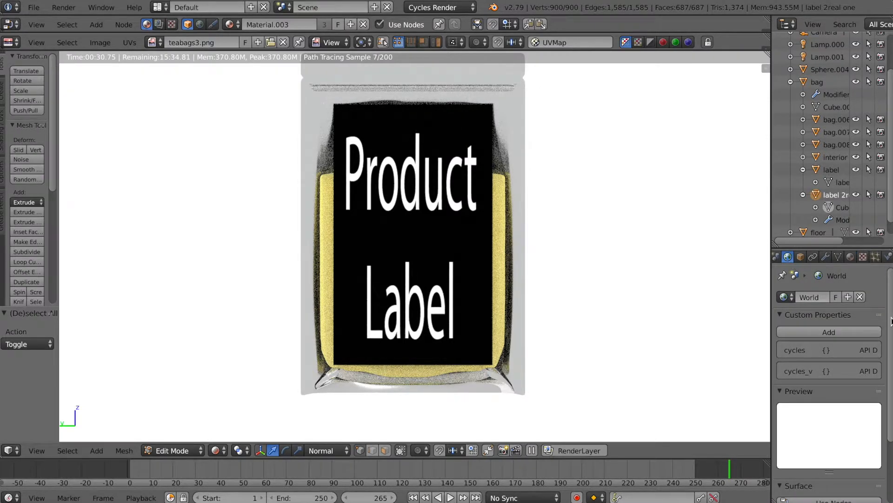
pyautogui.moveTo(888, 320); pyautogui.dragTo(889, 404)
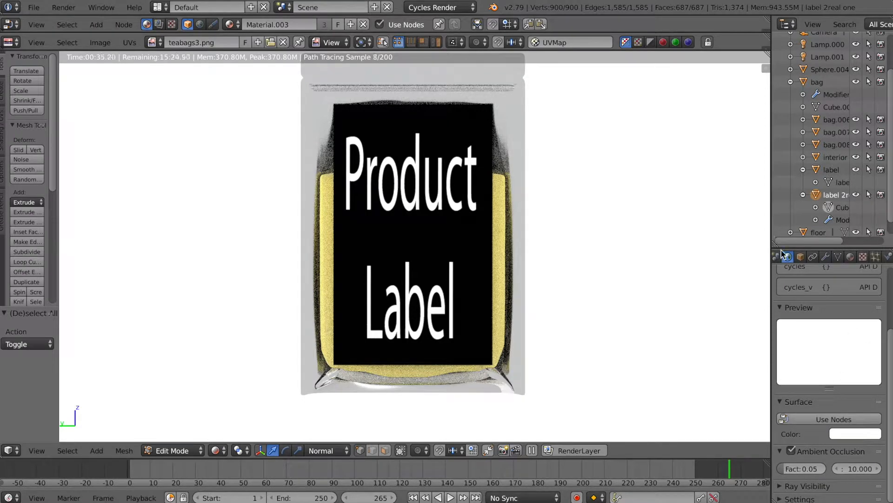
pyautogui.scroll(3, 801, 262)
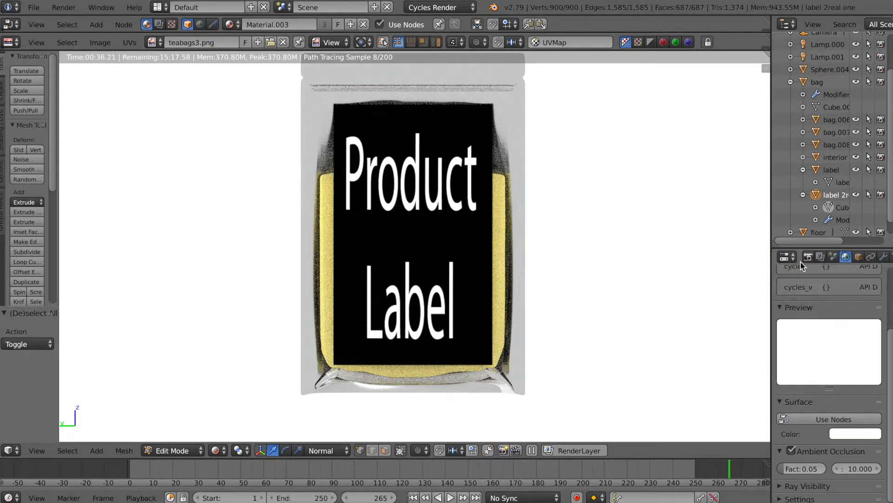
pyautogui.click(806, 258)
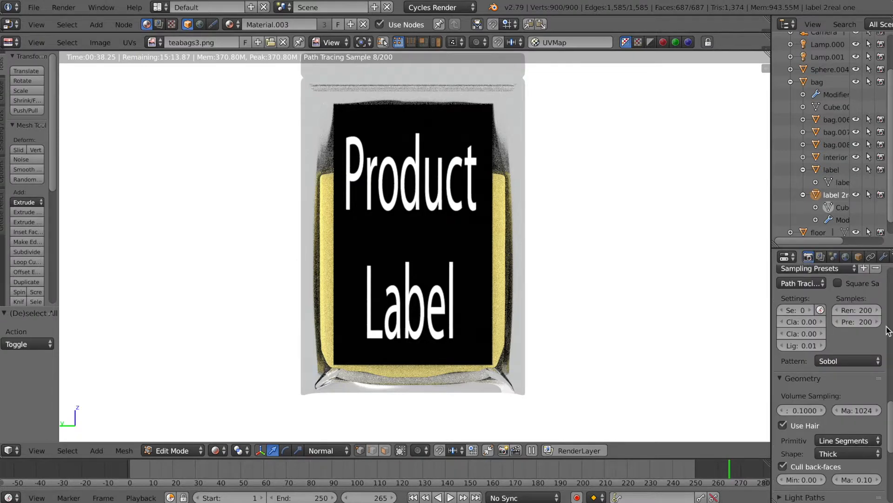
pyautogui.scroll(-4, 819, 373)
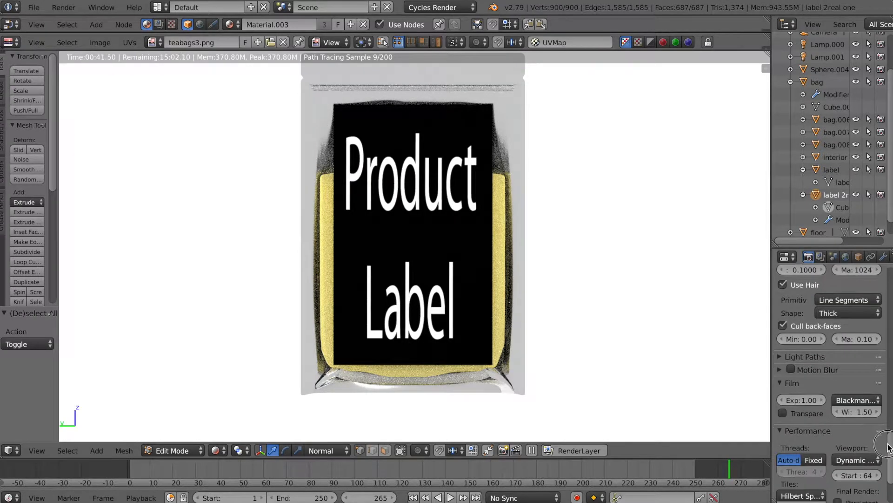
pyautogui.scroll(5, 799, 353)
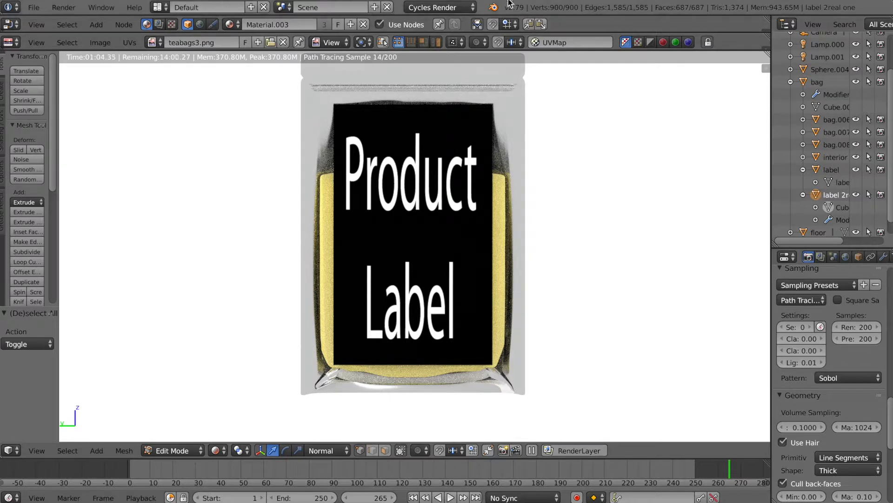
# - Try a Clamp Direct value of 0.18 in the Cycles sampling settings
pyautogui.click(808, 339)
pyautogui.write('0.15')
pyautogui.press('Return')
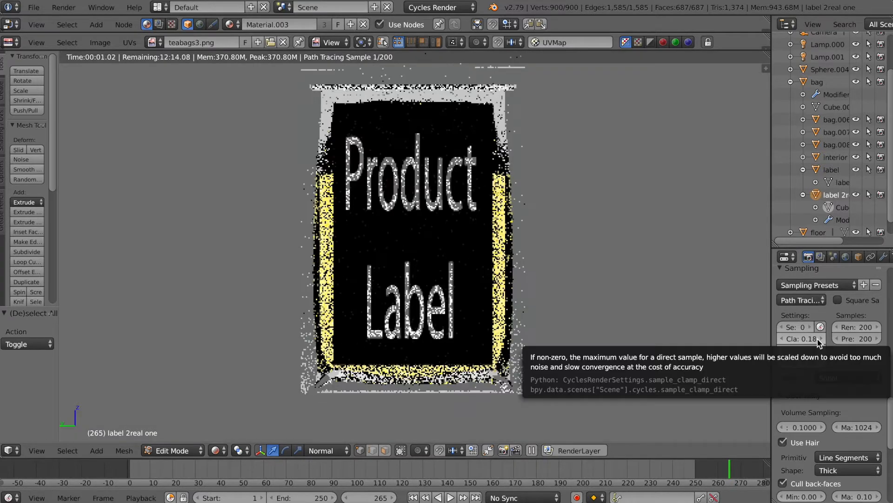
# - Set both Clamp Direct and Clamp Indirect to 1.00 in the Cycles sampling settings
pyautogui.click(793, 339)
pyautogui.write('1')
pyautogui.press('Return')
pyautogui.click(807, 352)
pyautogui.write('1')
pyautogui.press('Return')
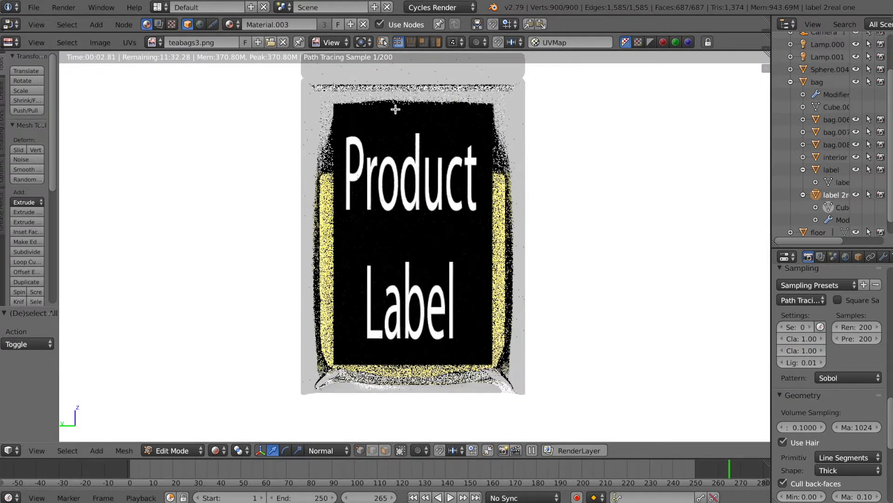
# - Render the current frame of the product bag scene as a still image
pyautogui.click(65, 7)
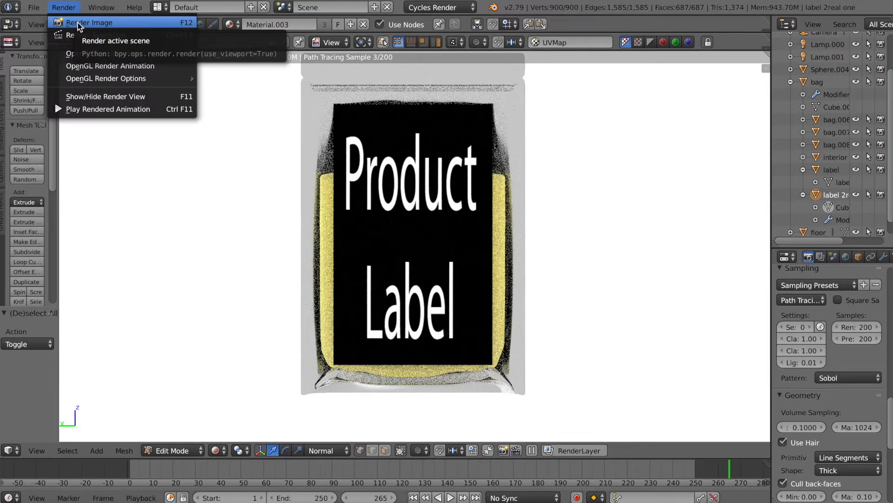
pyautogui.click(84, 22)
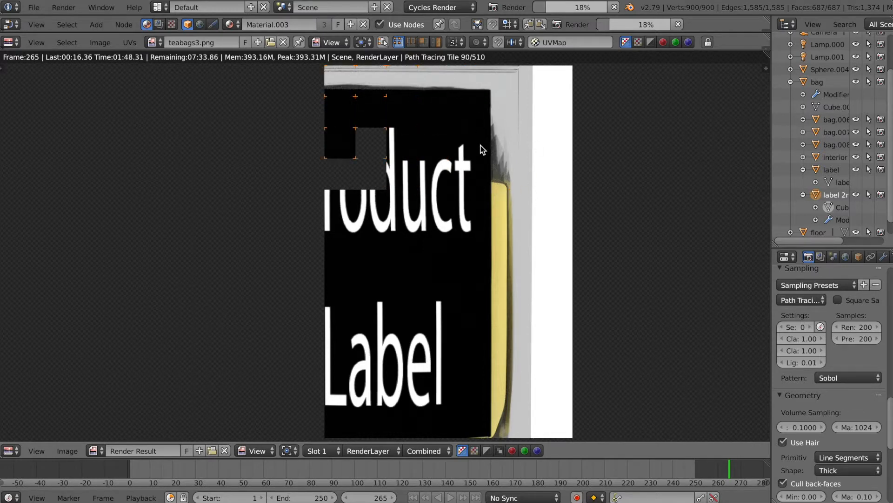
pyautogui.scroll(-1, 480, 150)
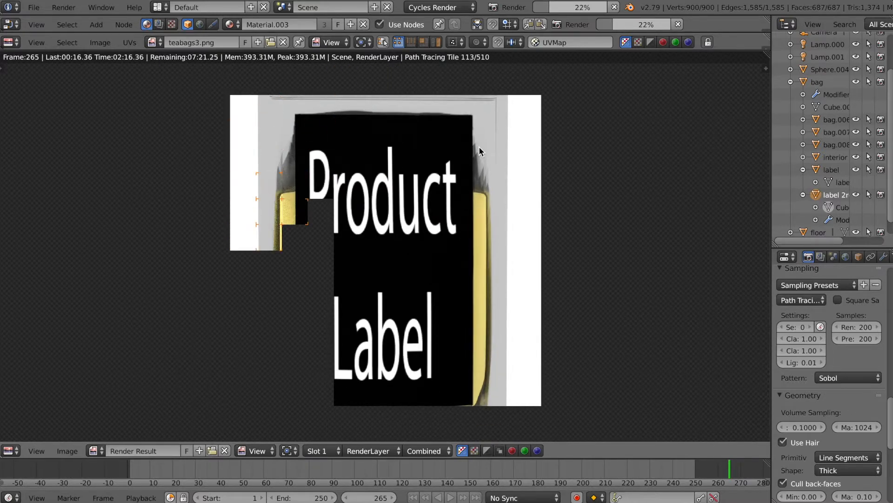
# - Apply the HDTV 1080p render preset to the scene's output dimensions
pyautogui.scroll(10, 847, 306)
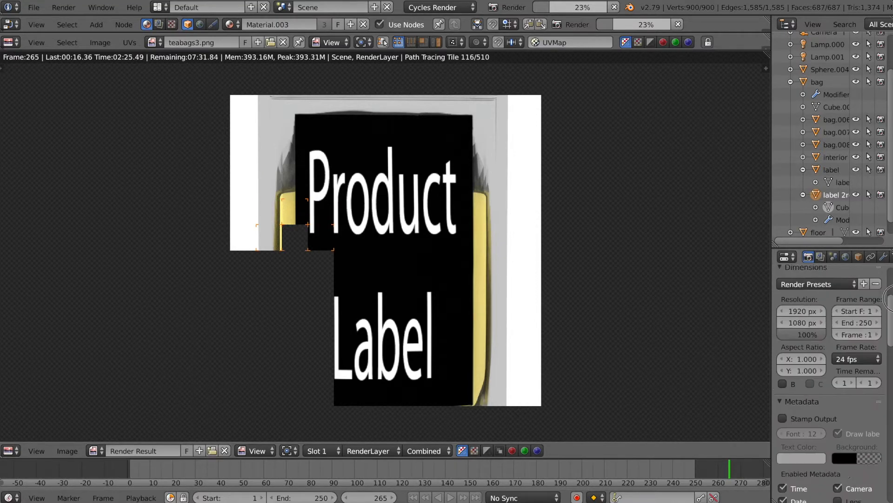
pyautogui.keyDown('ctrl'); pyautogui.scroll(-6, 892, 269); pyautogui.keyUp('ctrl')
pyautogui.click(847, 356)
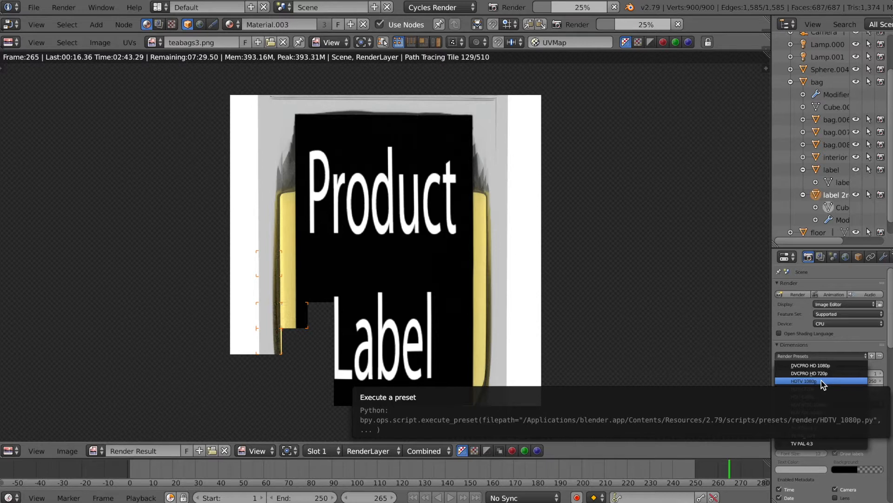
pyautogui.click(822, 381)
pyautogui.keyDown('ctrl'); pyautogui.scroll(4, 809, 358); pyautogui.keyUp('ctrl')
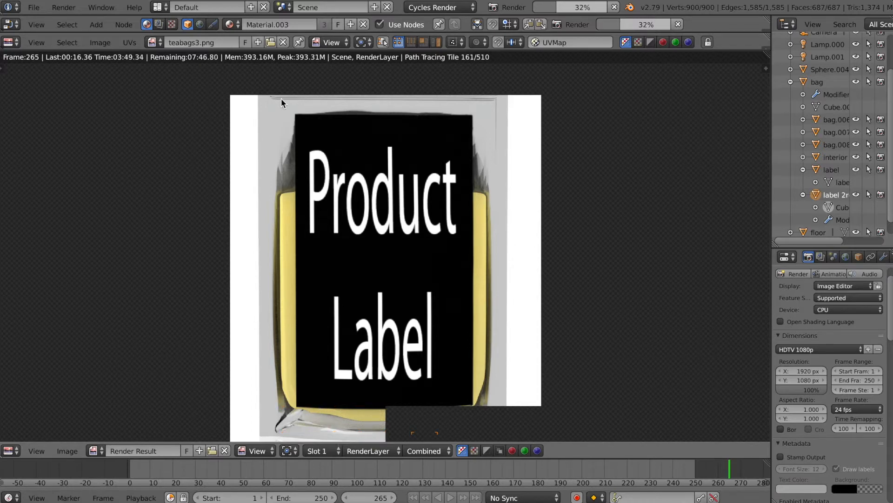
# - Examine the bag's upper edge and label up close in the render result, and bring the whole frame into view
pyautogui.scroll(1, 281, 99)
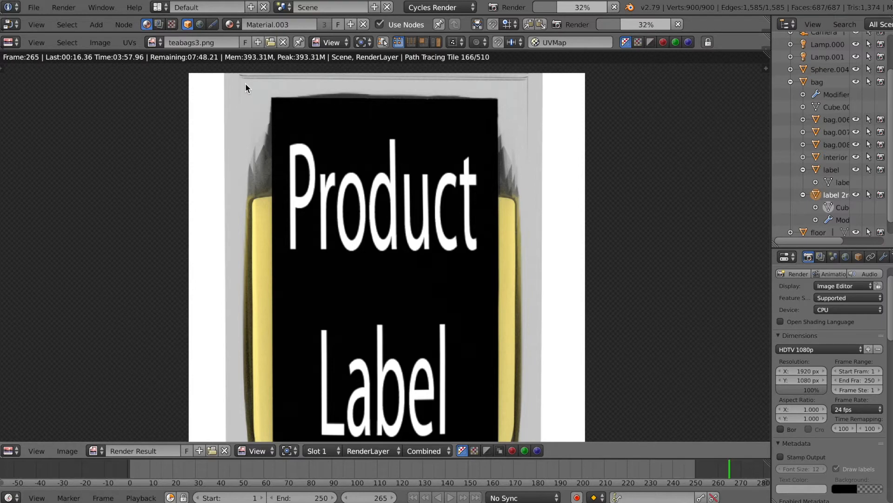
pyautogui.scroll(-1, 347, 127)
pyautogui.scroll(1, 347, 127)
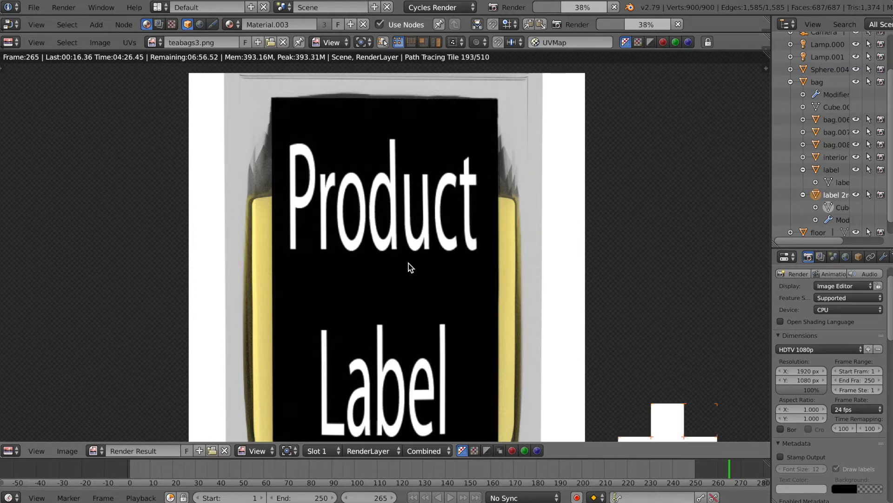
pyautogui.scroll(-3, 408, 263)
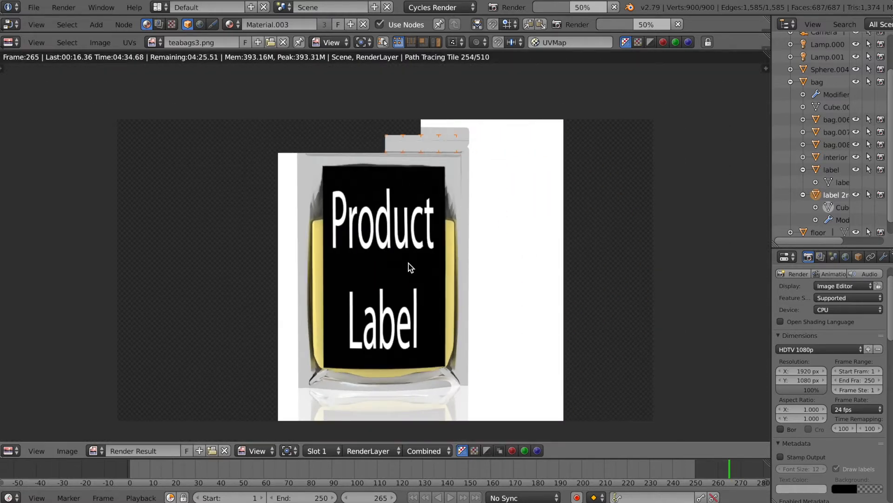